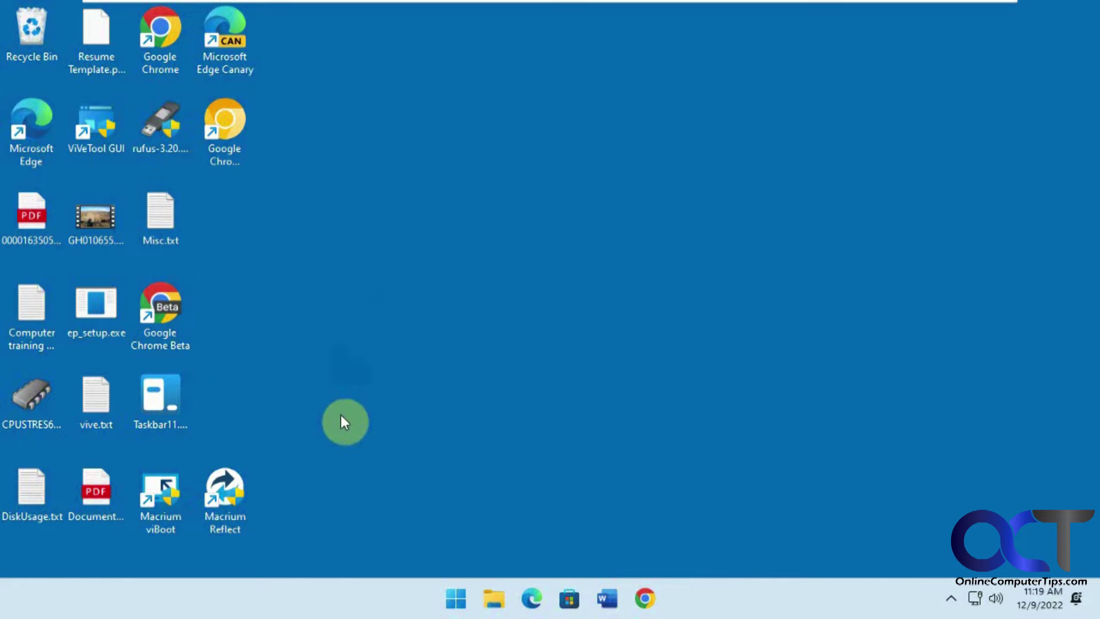
Launch Macrium Reflect from its desktop shortcut, bringing up the User Account Control prompt
double_click(236, 500)
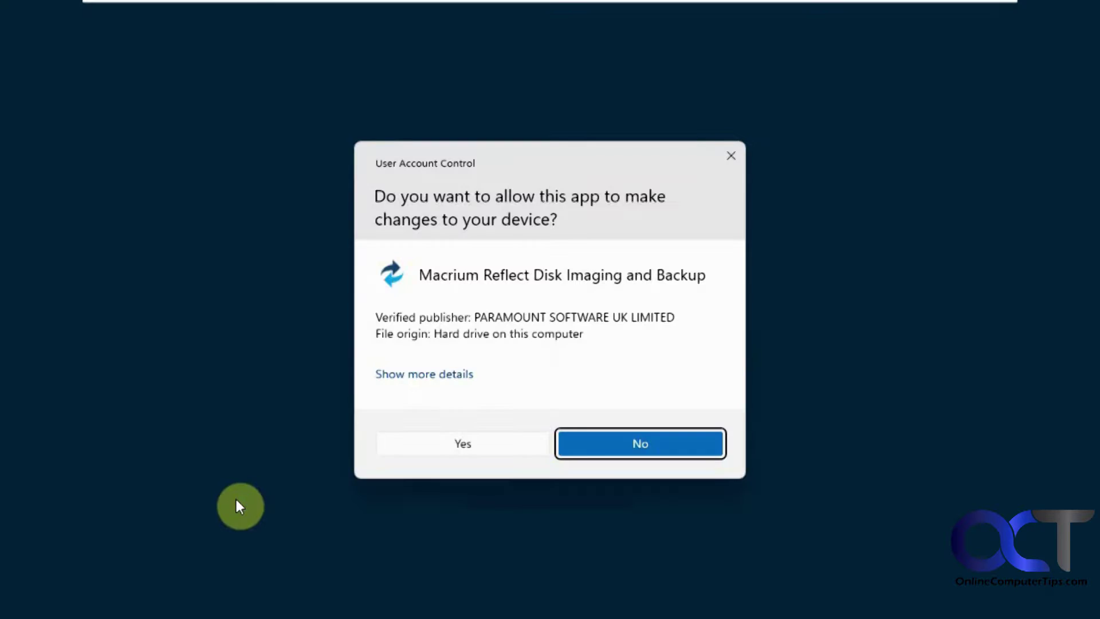
Allow Macrium Reflect to run, then start cloning the 100 GB Disk 1
left_click(441, 451)
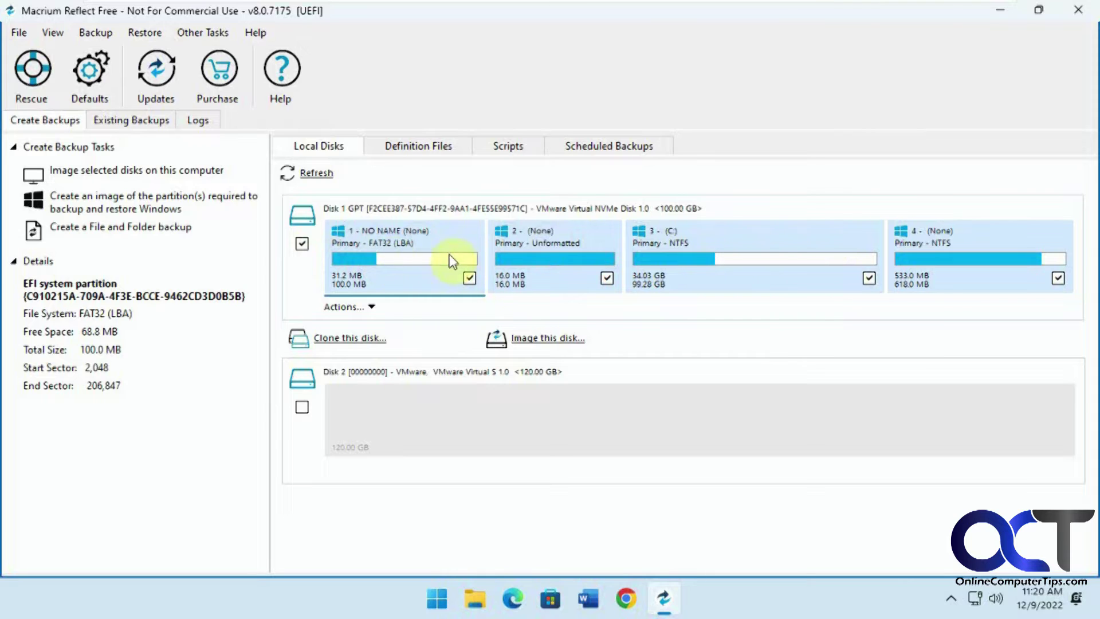
left_click(356, 338)
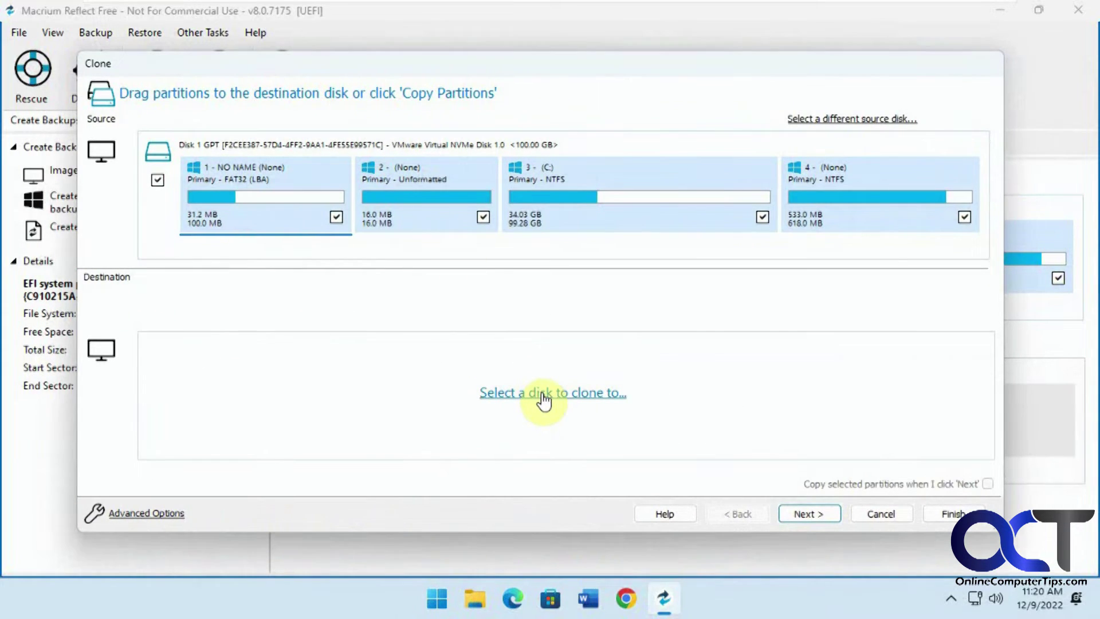
Choose the 120 GB Disk 2 as destination, leave Advanced Options unchanged, and skip scheduling
left_click(543, 393)
left_click(282, 266)
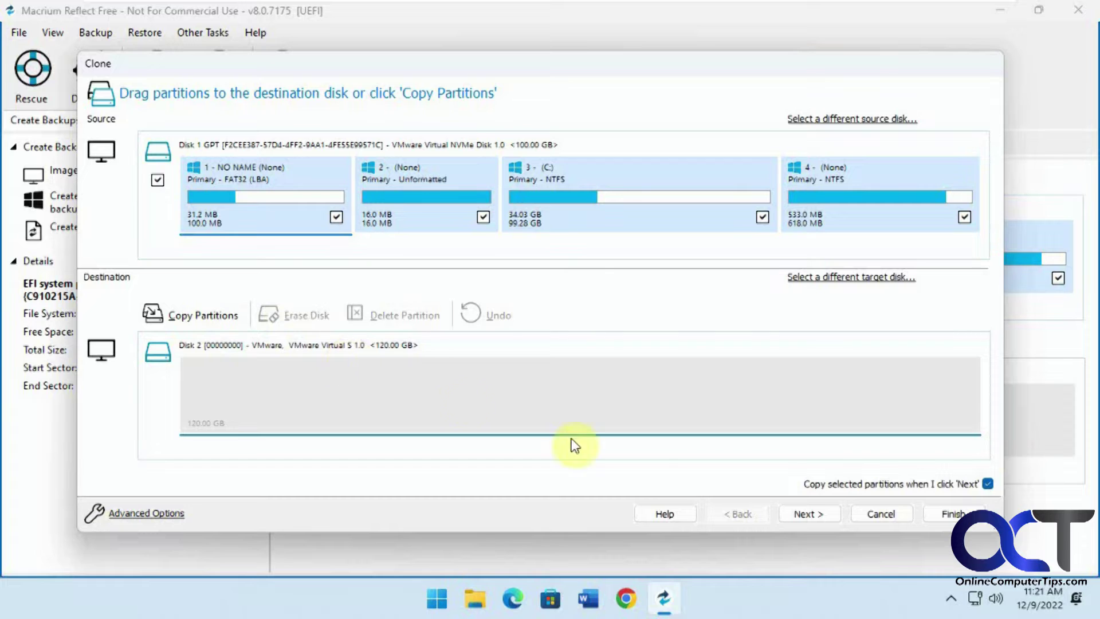
left_click(806, 514)
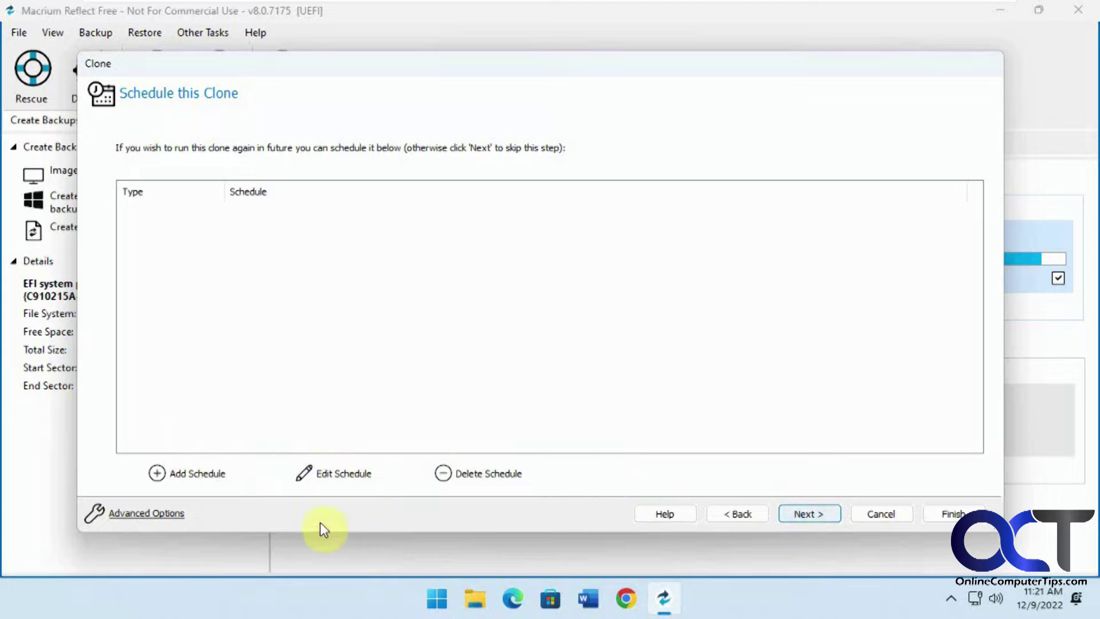
left_click(153, 515)
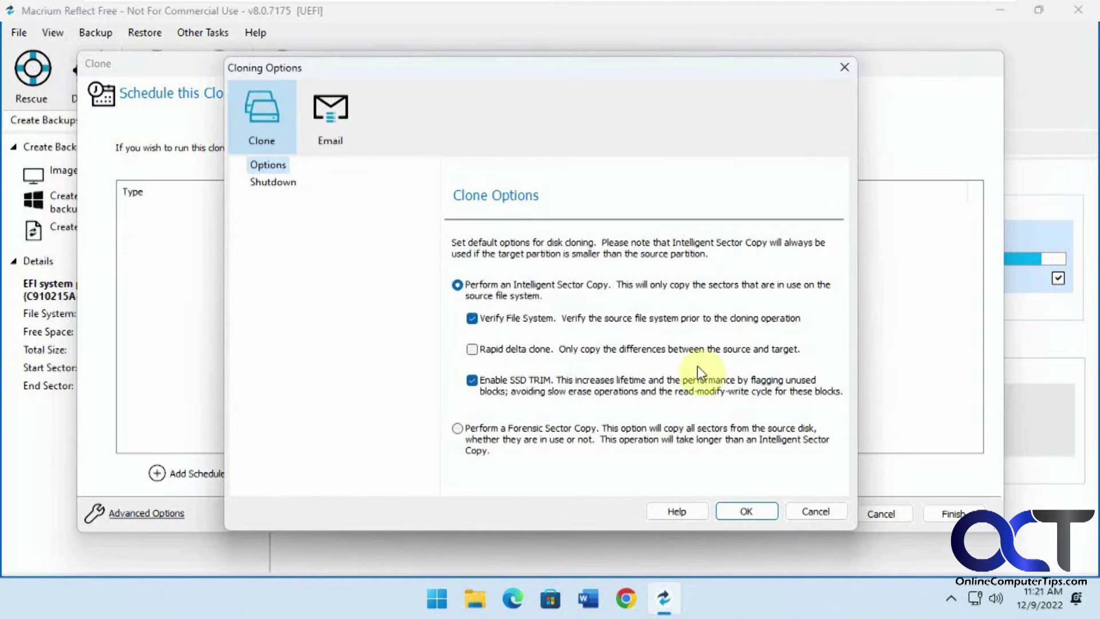
left_click(828, 513)
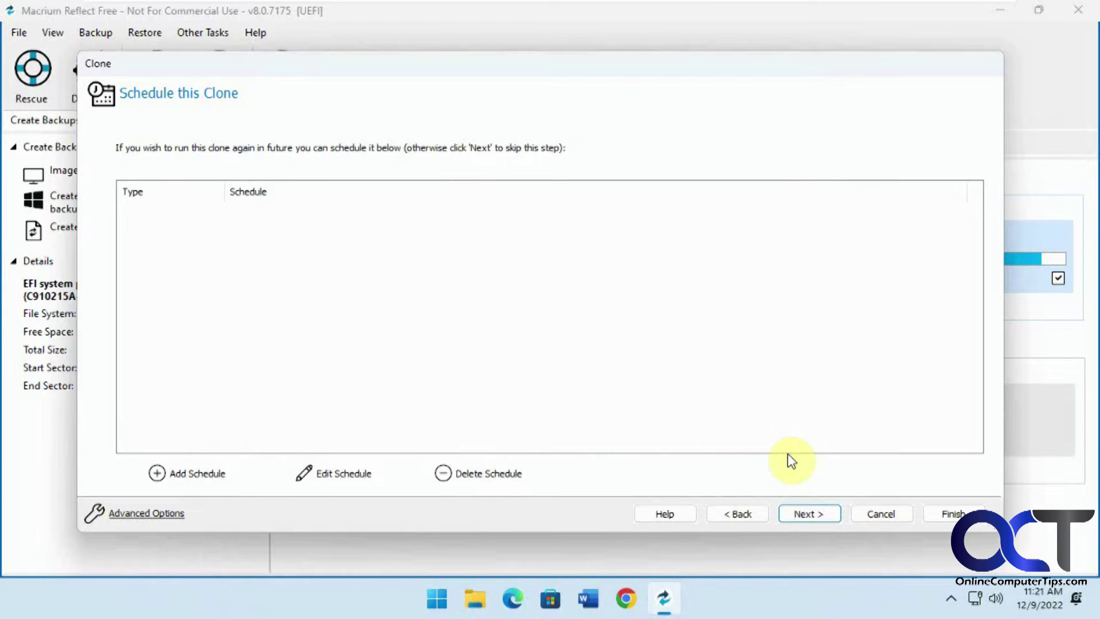
left_click(807, 513)
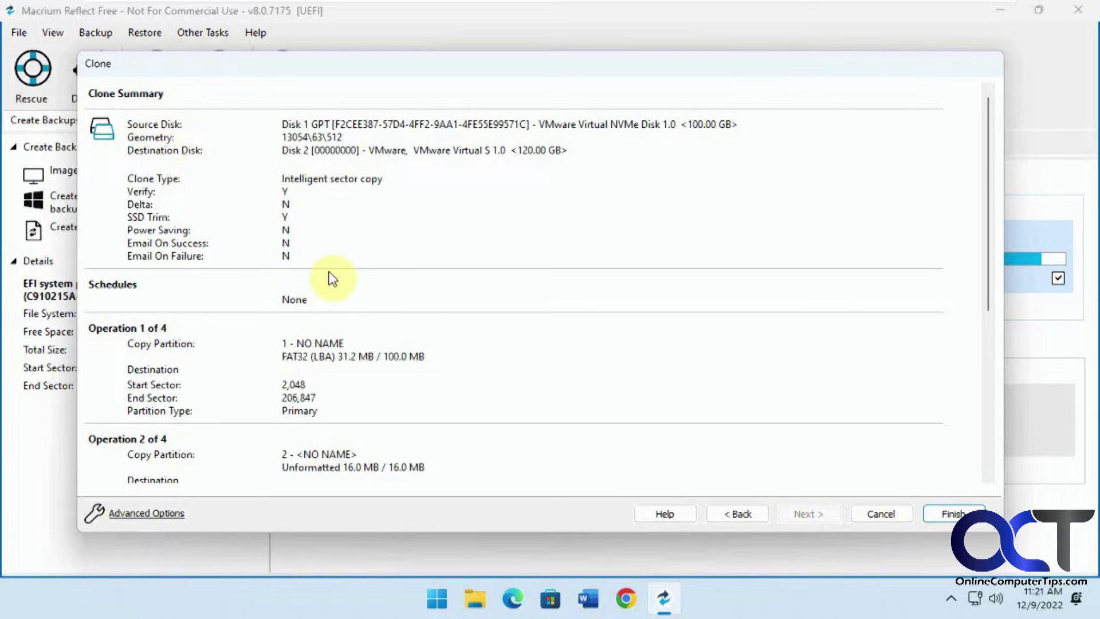
Review the four partition copies, finish, and start the clone without saving a Backup Definition File
scroll(367, 372, "down", 3)
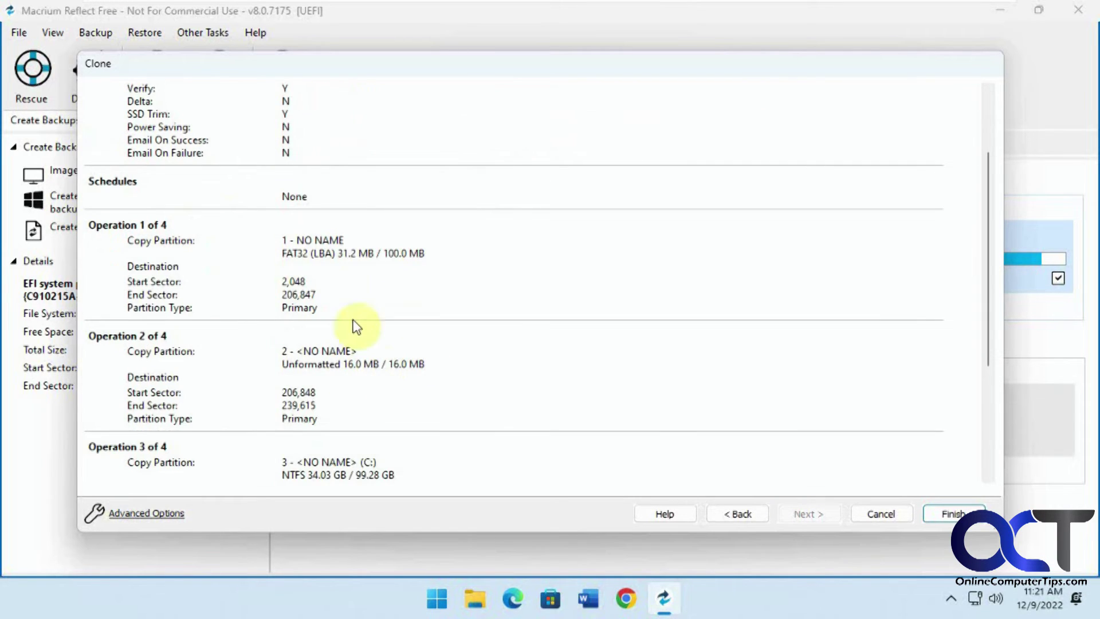
scroll(343, 293, "down", 5)
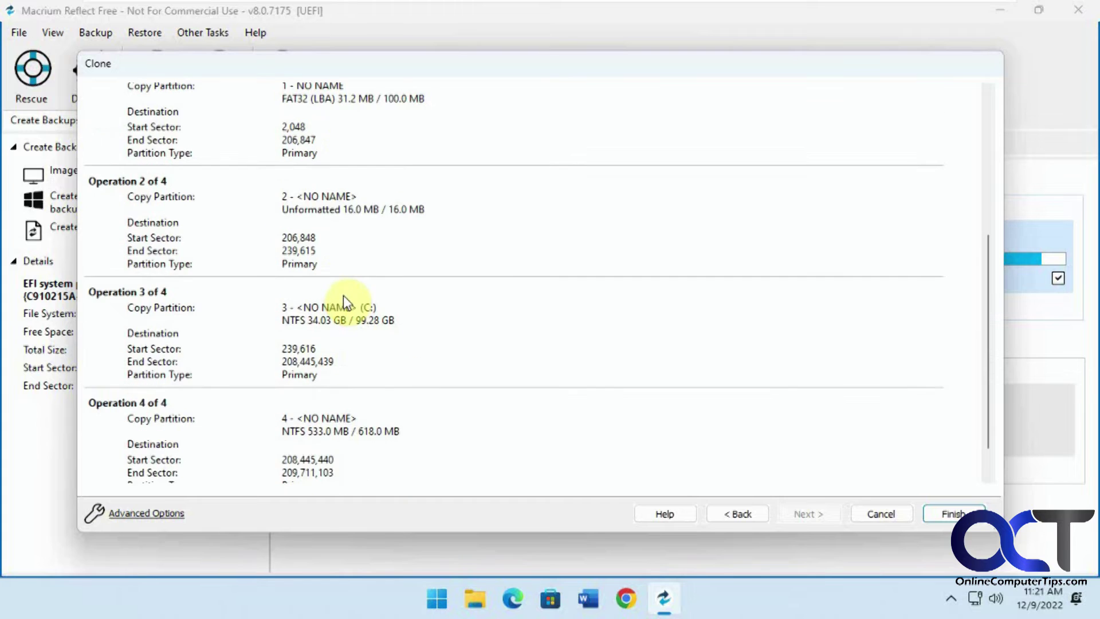
scroll(342, 295, "down", 1)
scroll(343, 297, "up", 8)
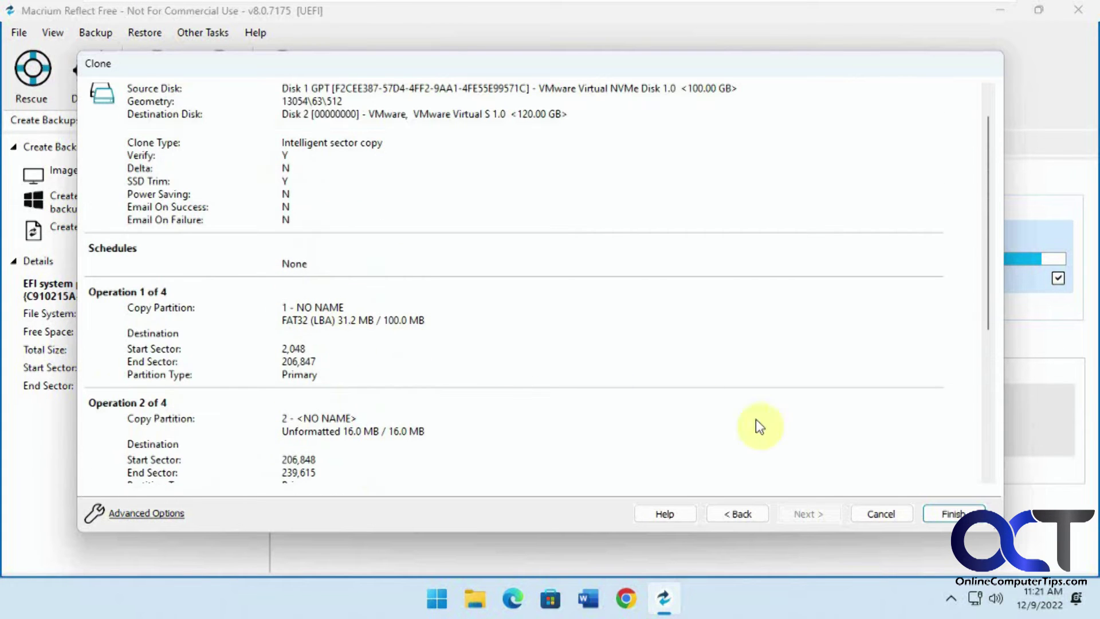
left_click(952, 514)
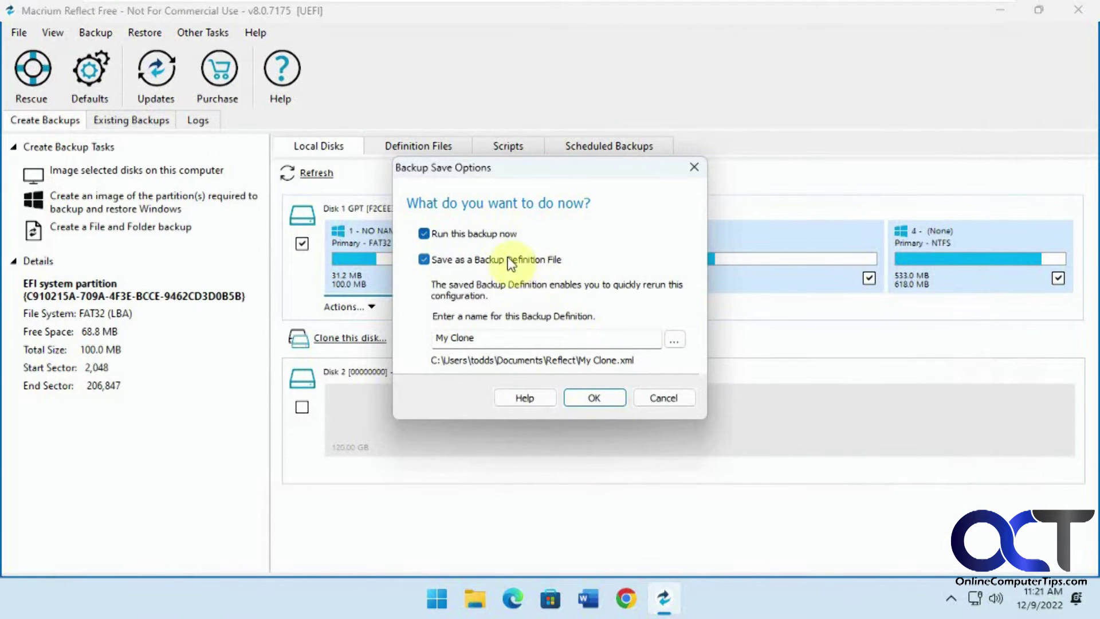
left_click(424, 258)
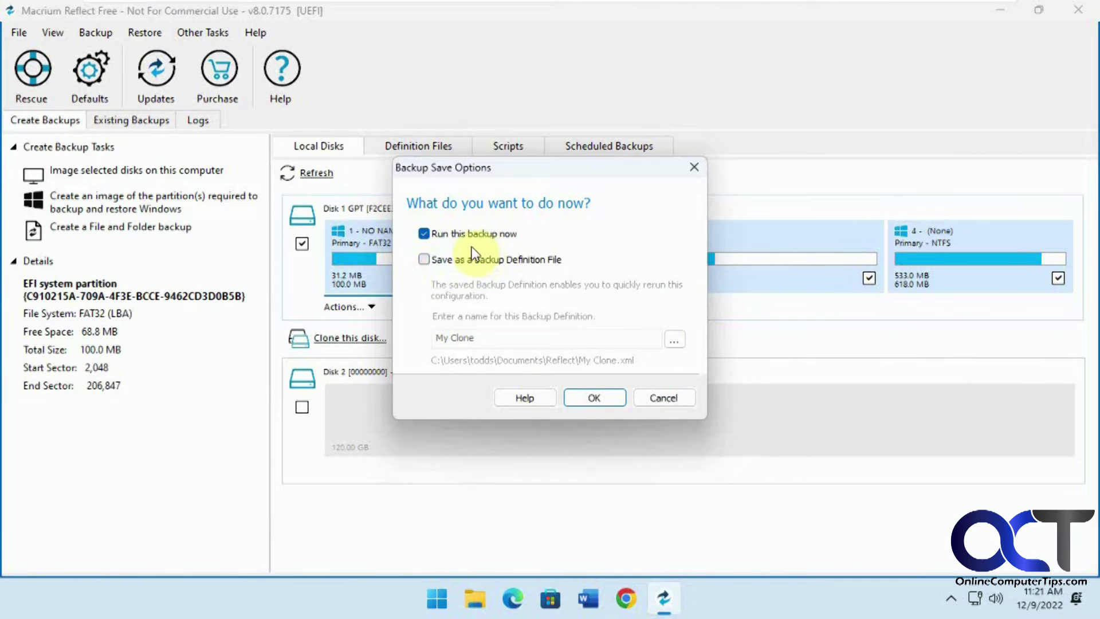
left_click(595, 399)
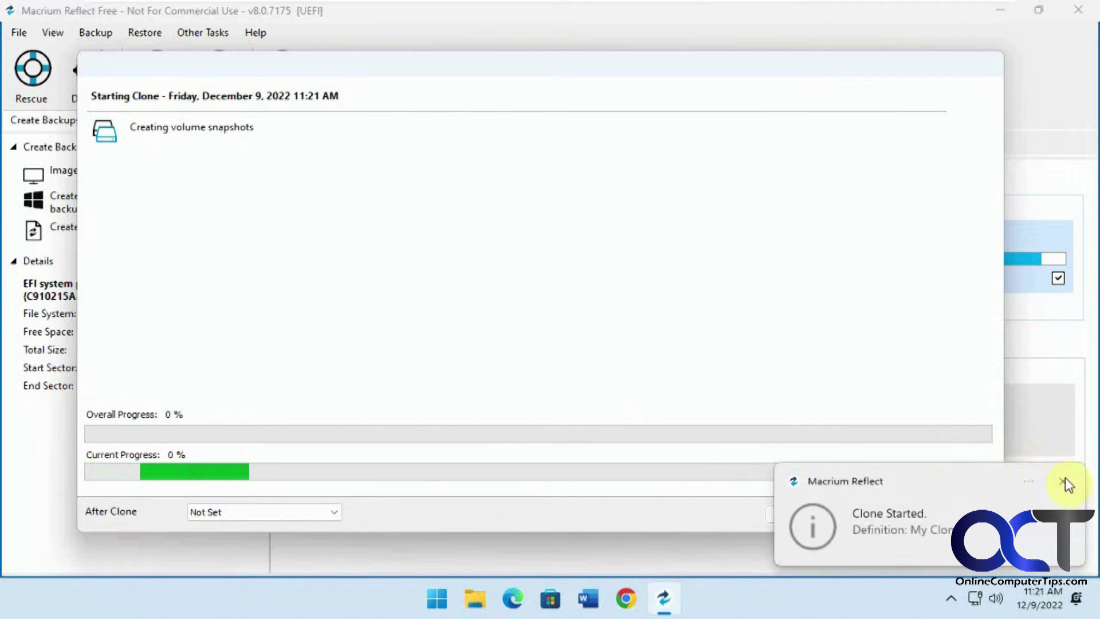
Dismiss the Clone Started notification and let the clone run to completion
left_click(1063, 480)
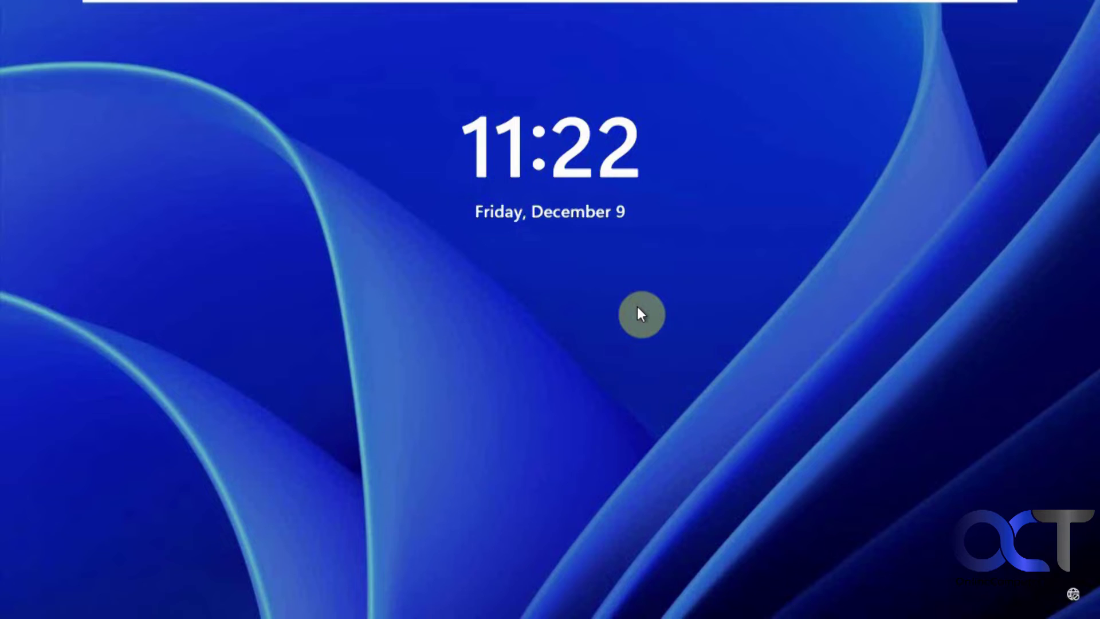
Get past the Windows lock screen and choose Set up my PIN
left_click(637, 308)
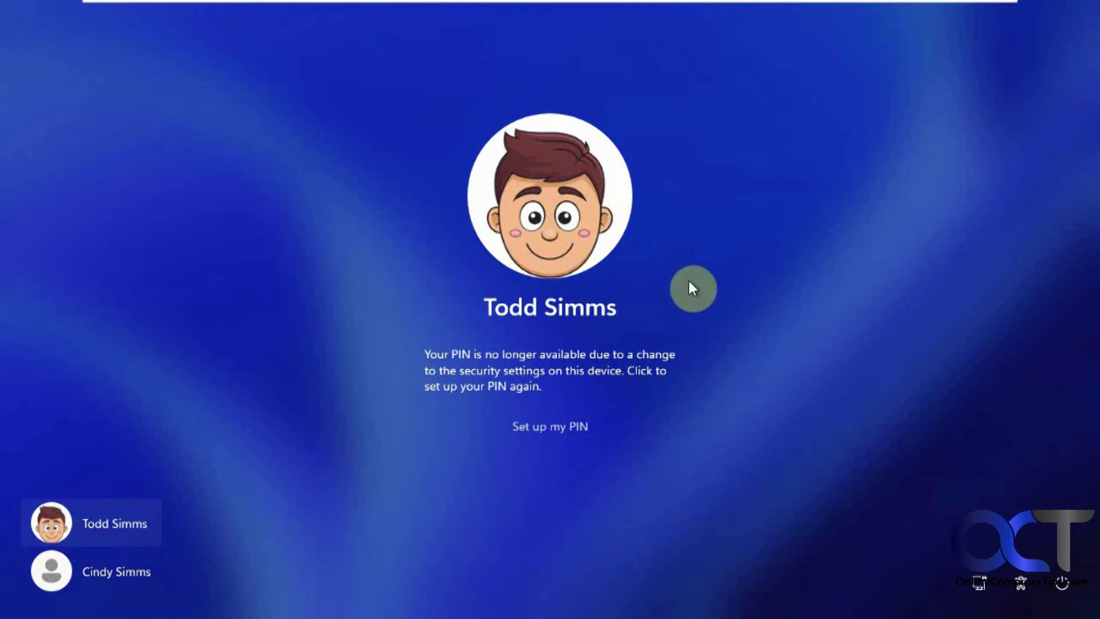
left_click(572, 434)
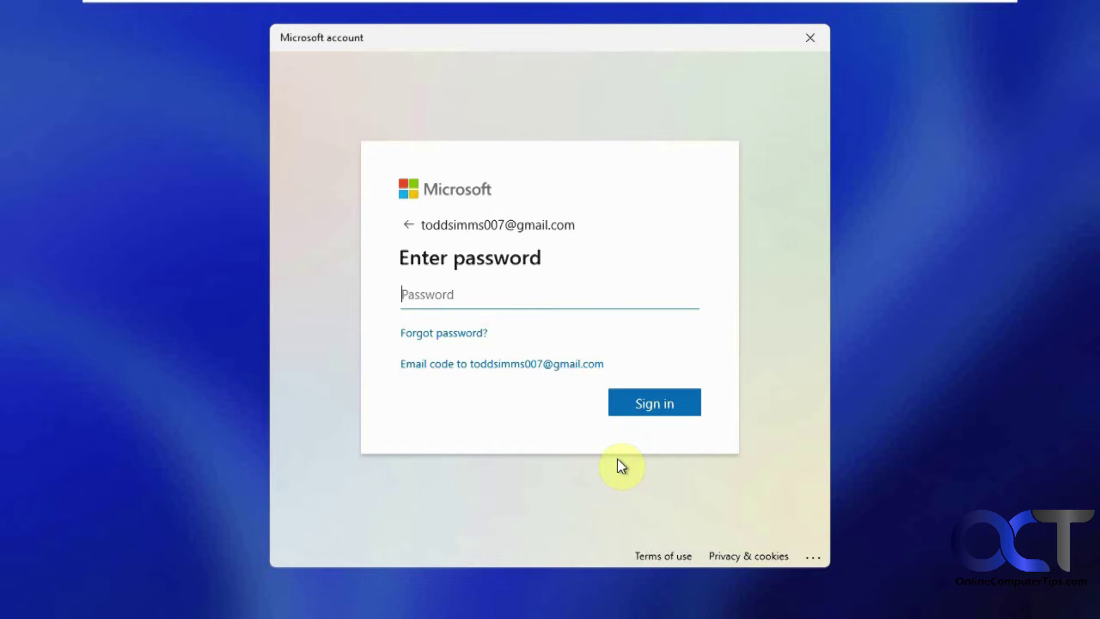
Sign in with the account password, then verify identity with a code sent by e-mail
type("••")
left_click(661, 394)
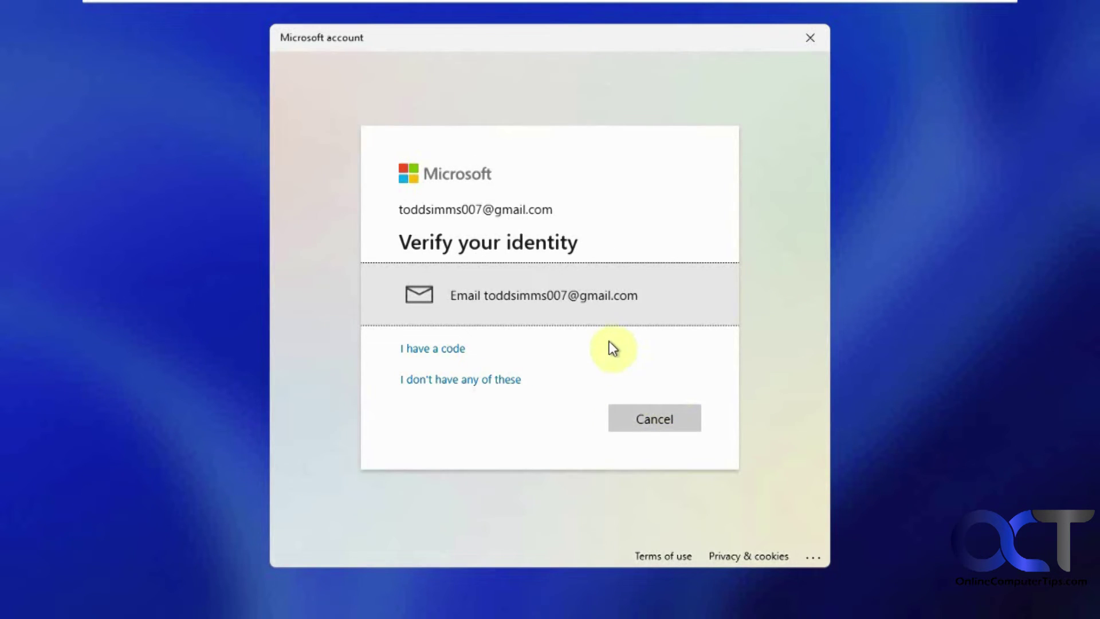
left_click(585, 304)
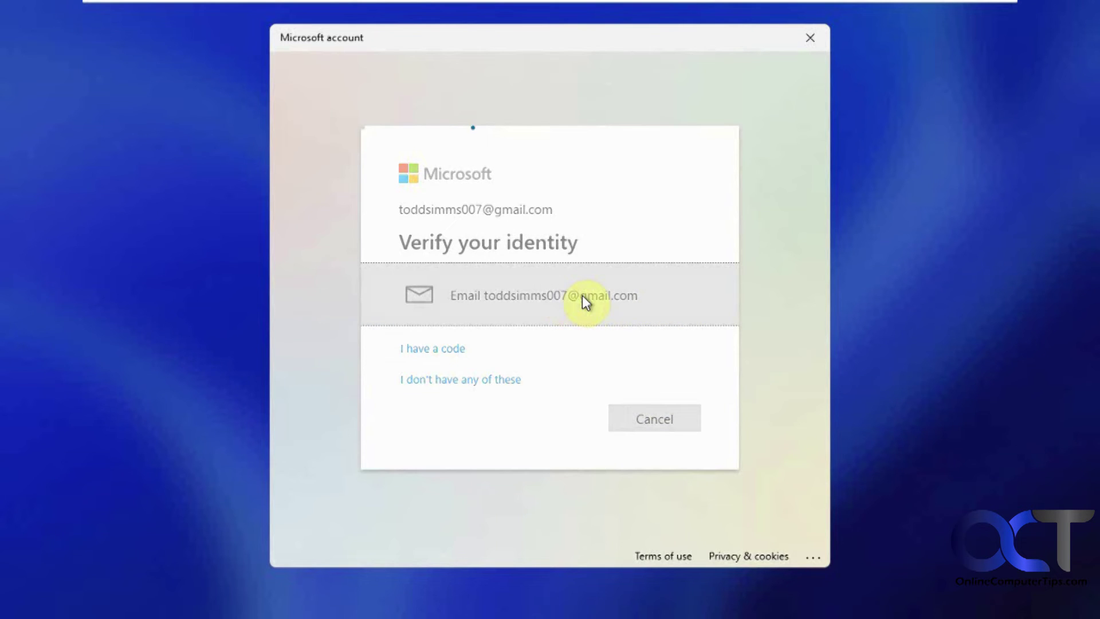
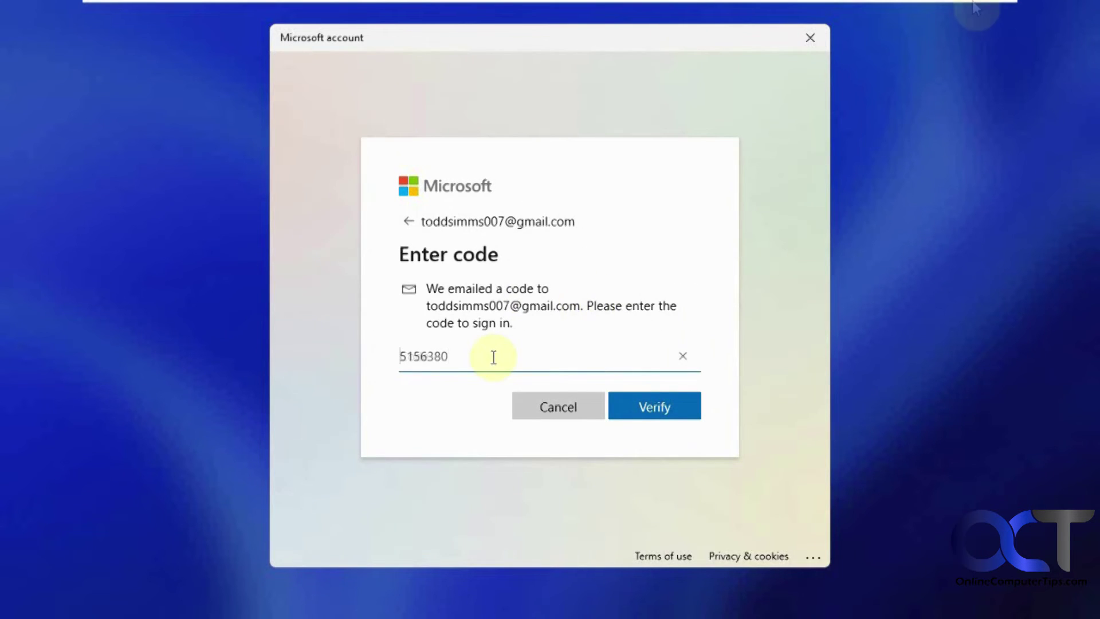
left_click(640, 406)
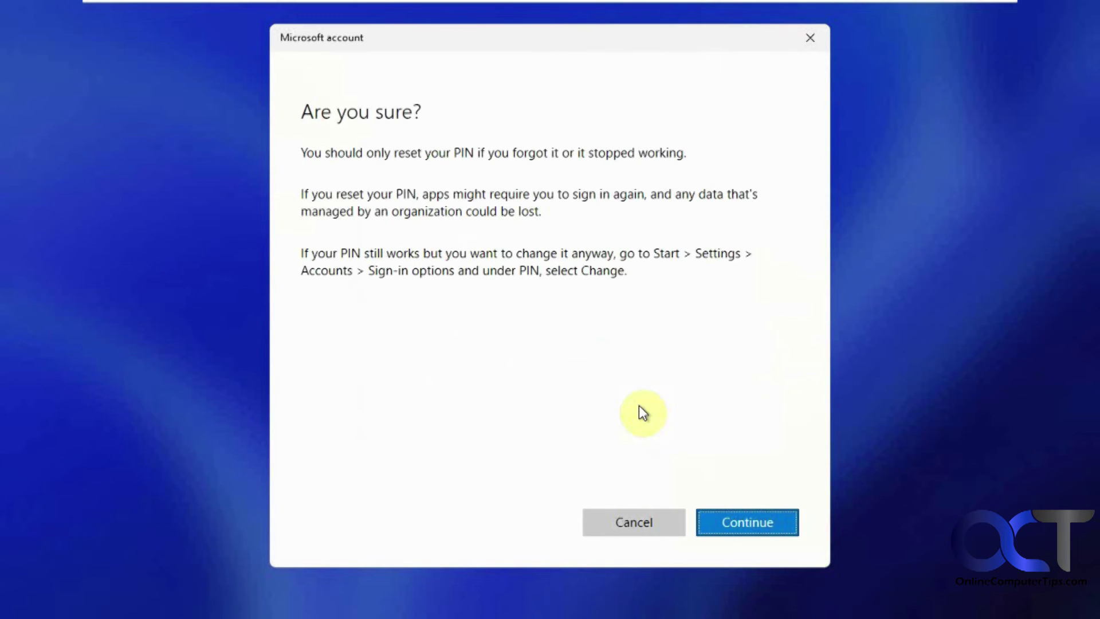
Confirm the PIN reset and sign in to the desktop with the new PIN
left_click(738, 521)
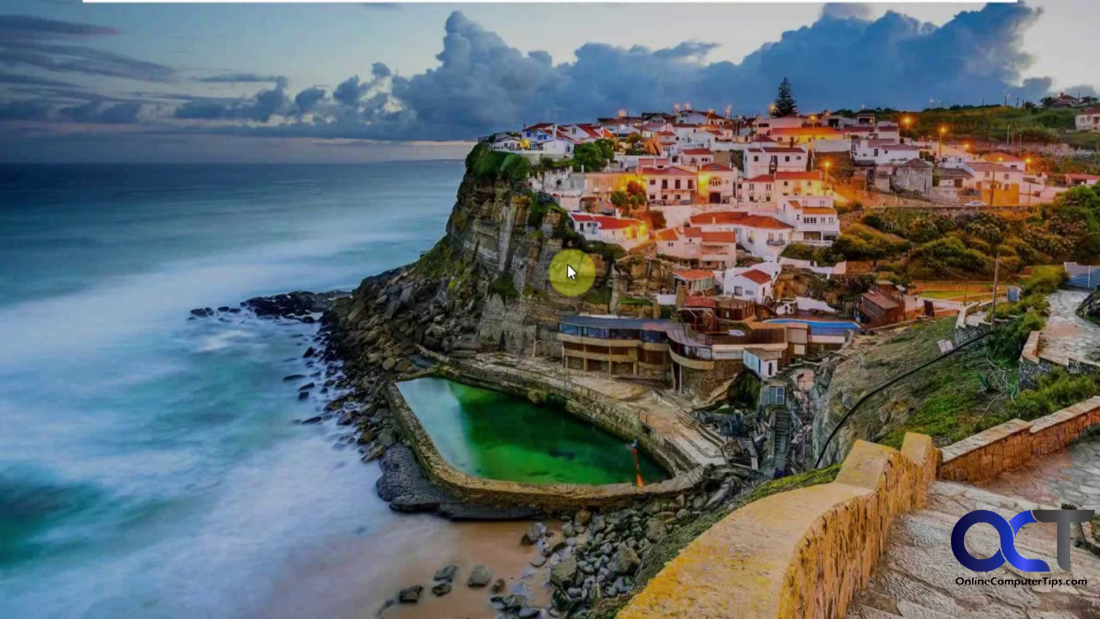
left_click(568, 267)
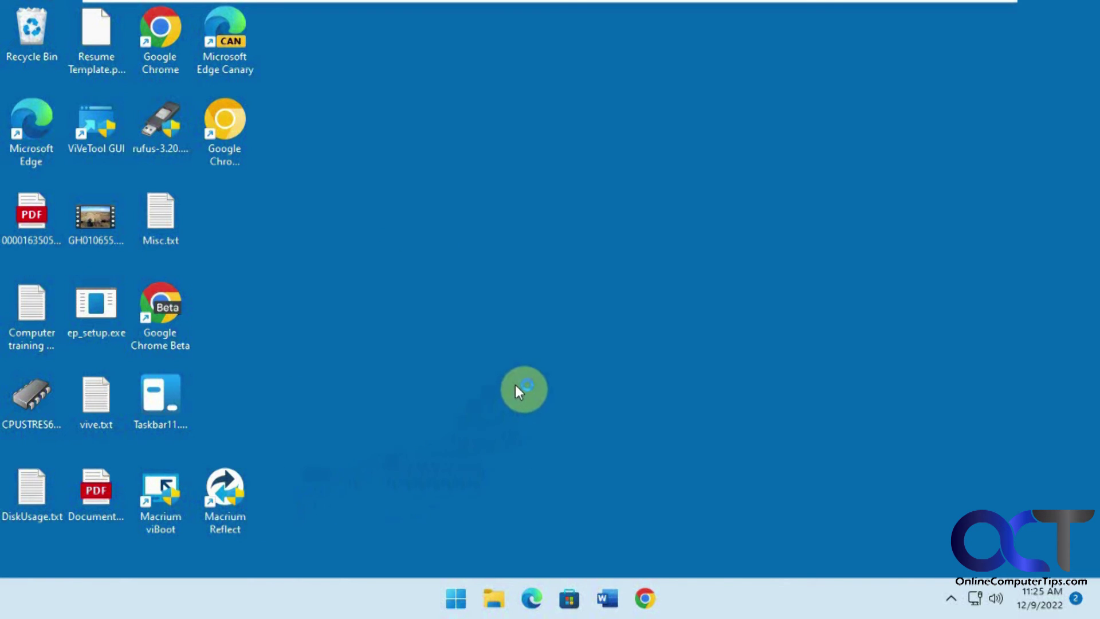
left_click(503, 608)
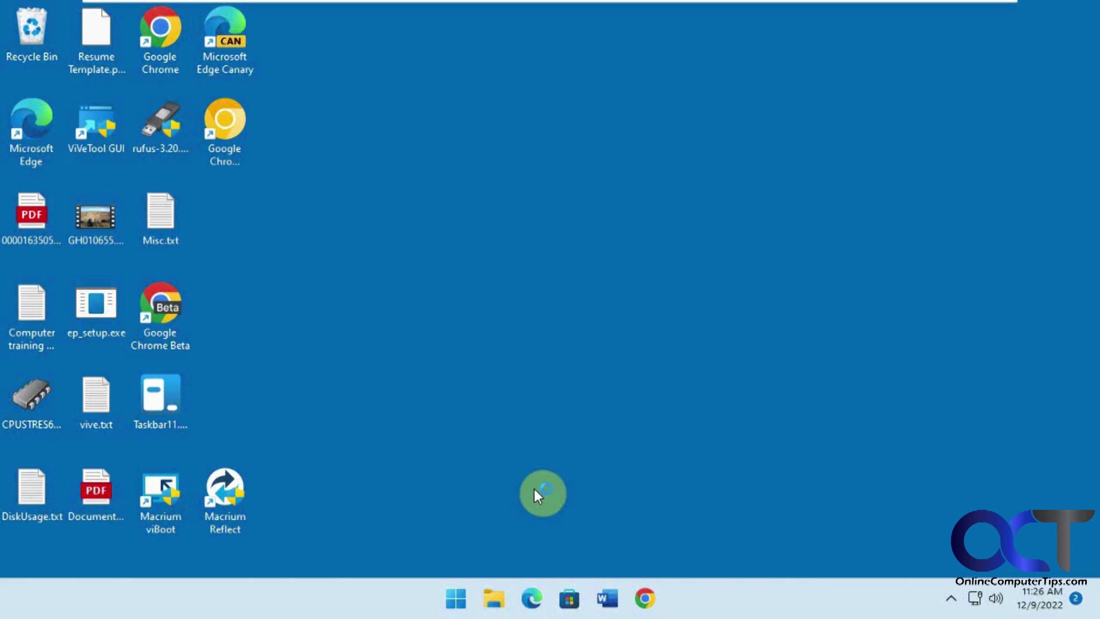
left_click(496, 606)
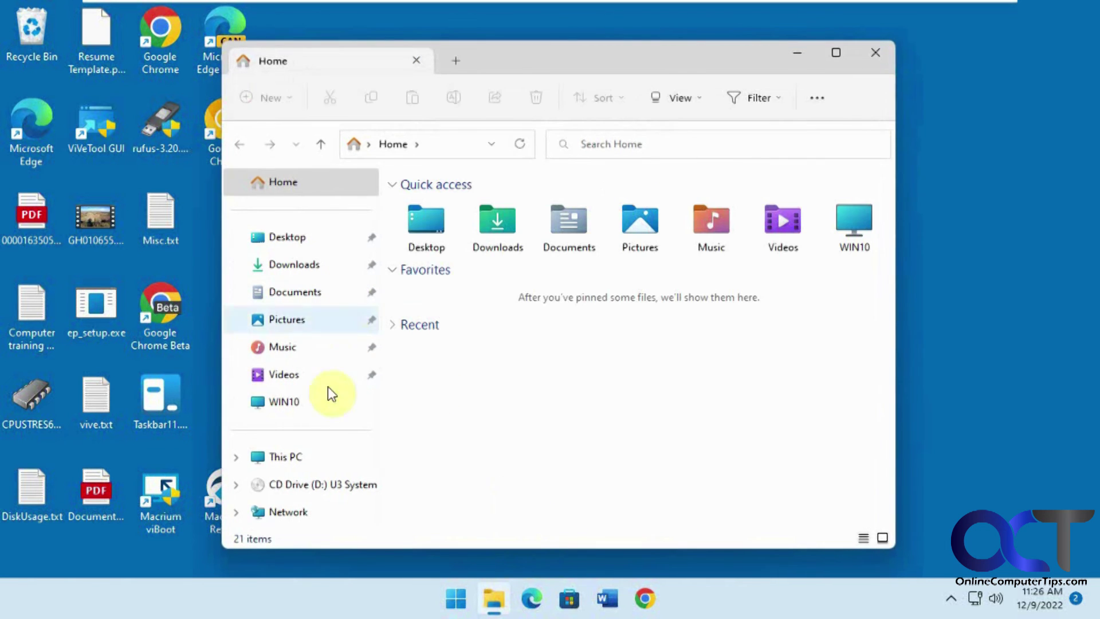
left_click(306, 457)
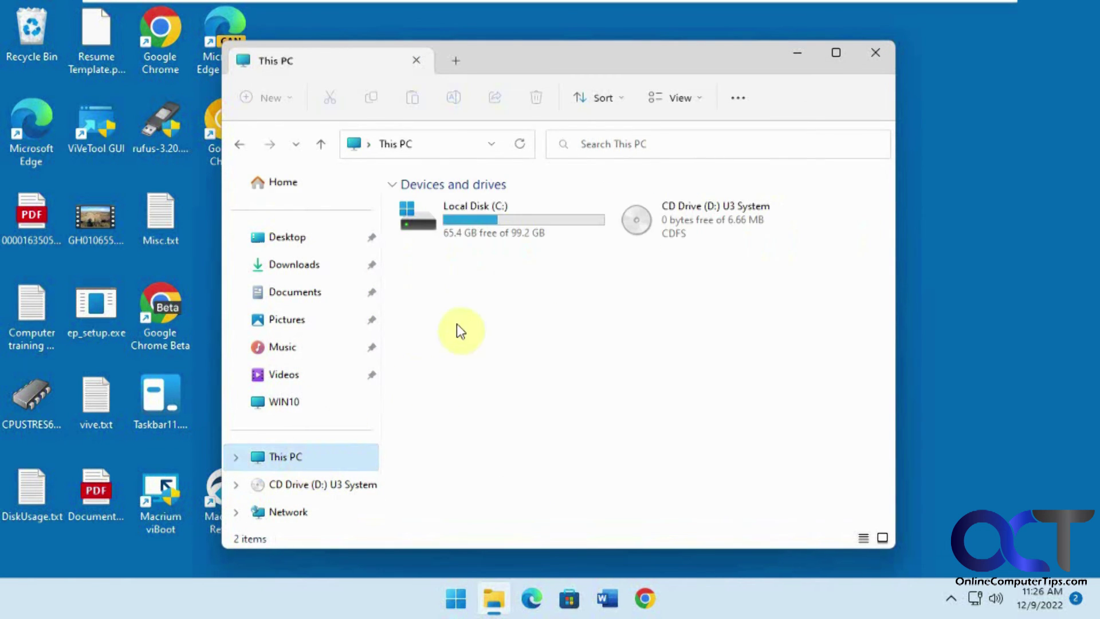
double_click(481, 226)
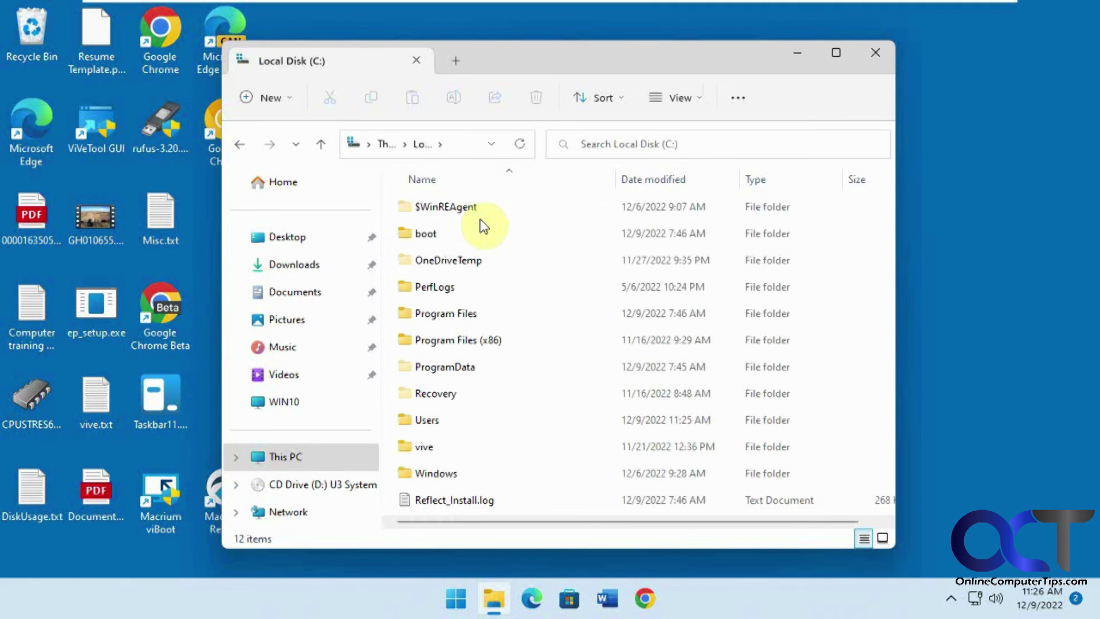
double_click(451, 424)
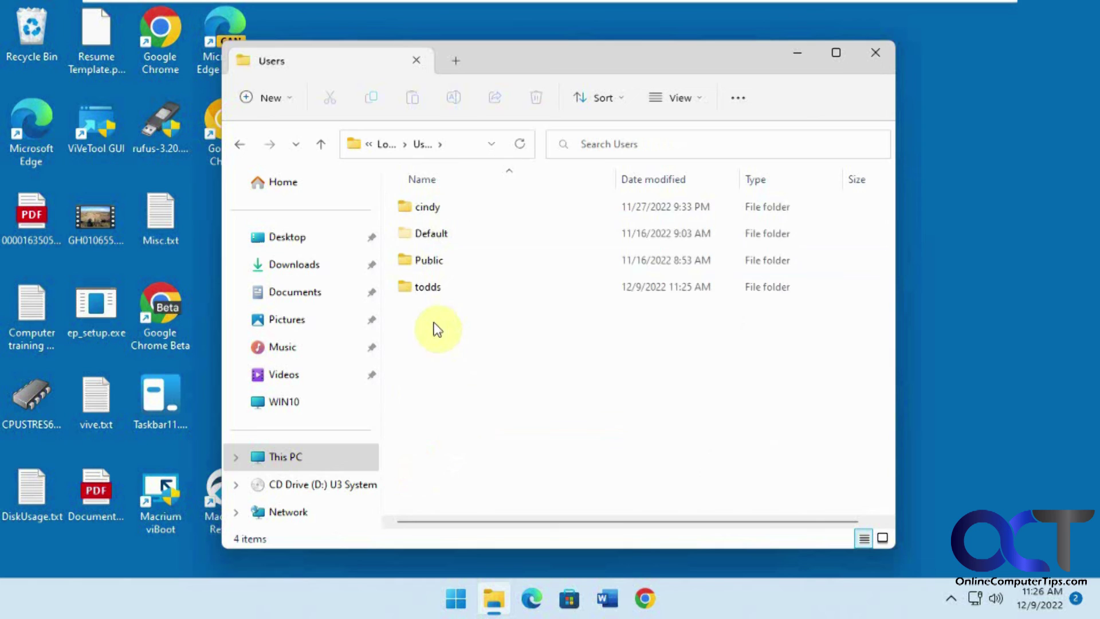
left_click(876, 51)
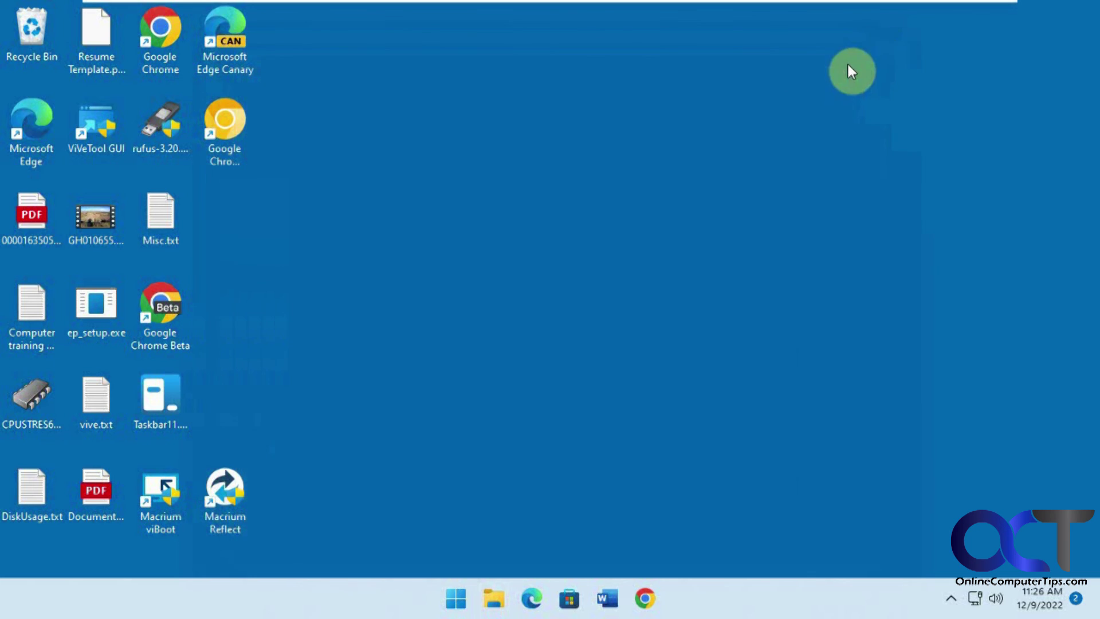